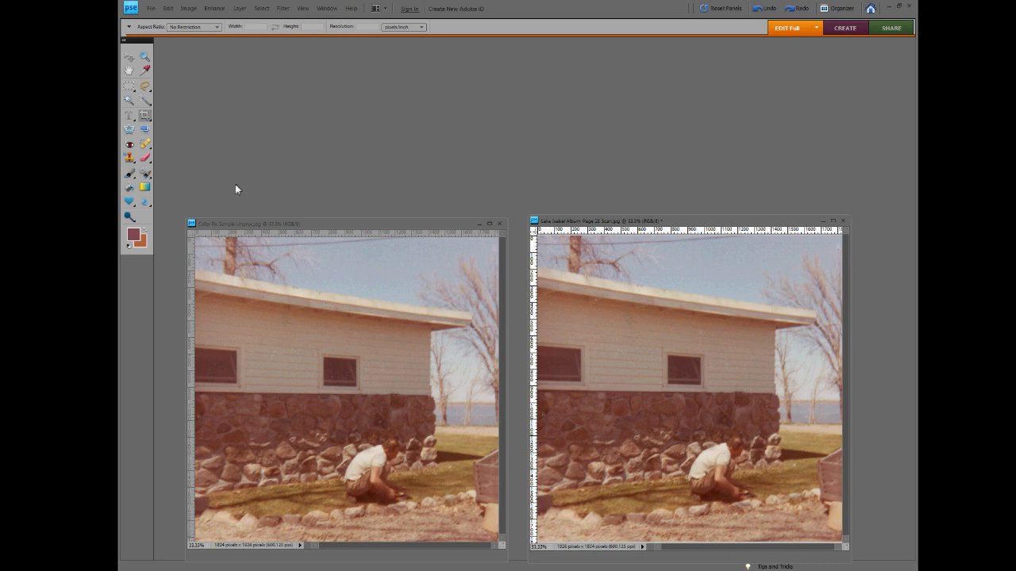
Open a Levels adjustment on the Lake Isabel album scan and set the red channel's input levels to 85 and 229.
click(216, 9)
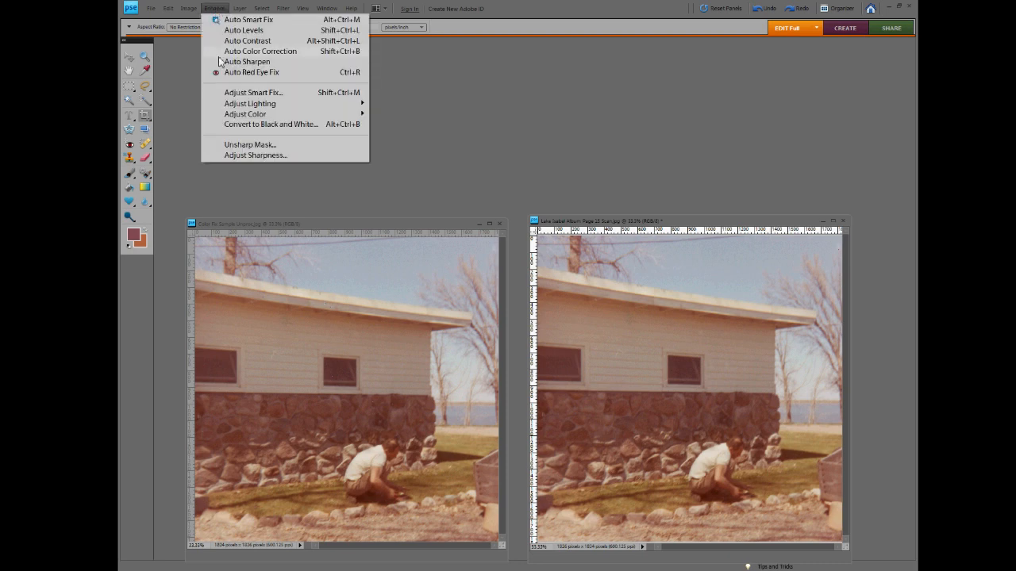
mouse_move(240, 107)
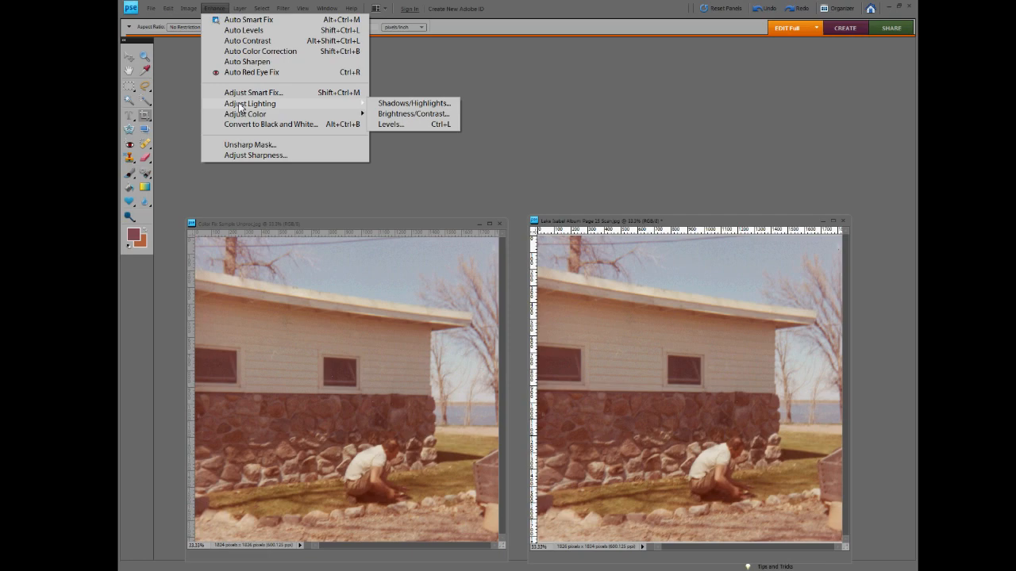
click(389, 125)
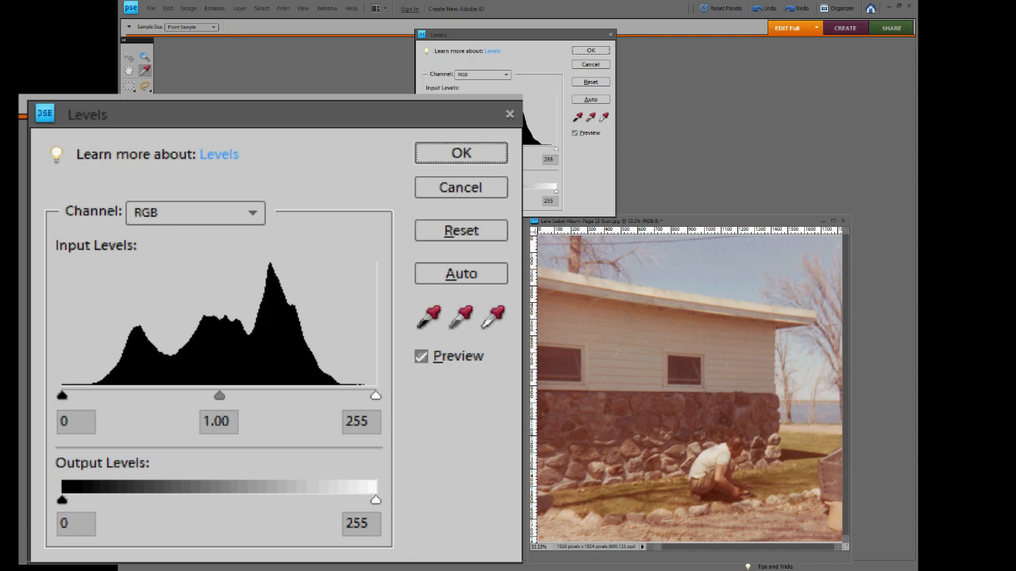
click(169, 214)
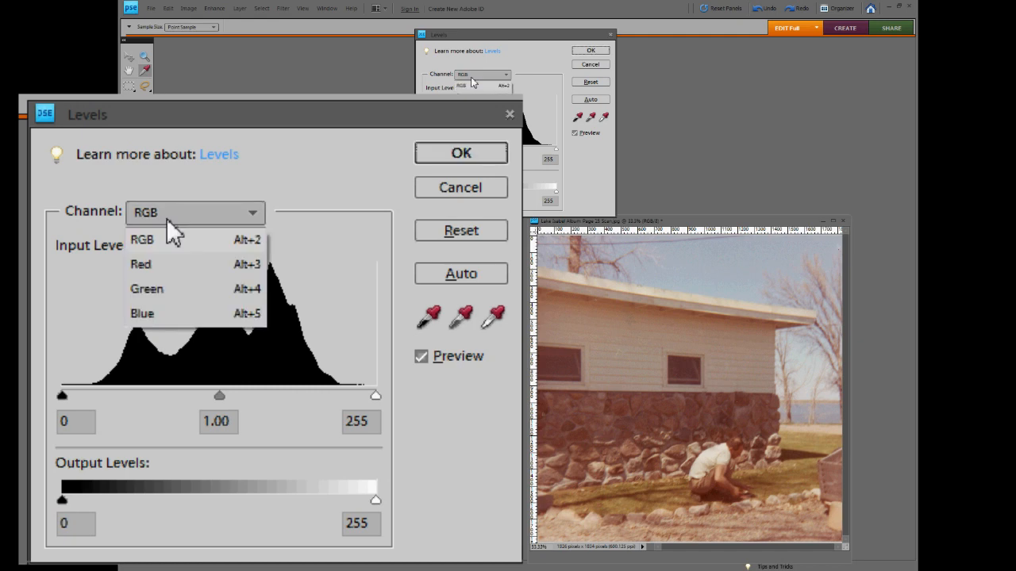
click(159, 264)
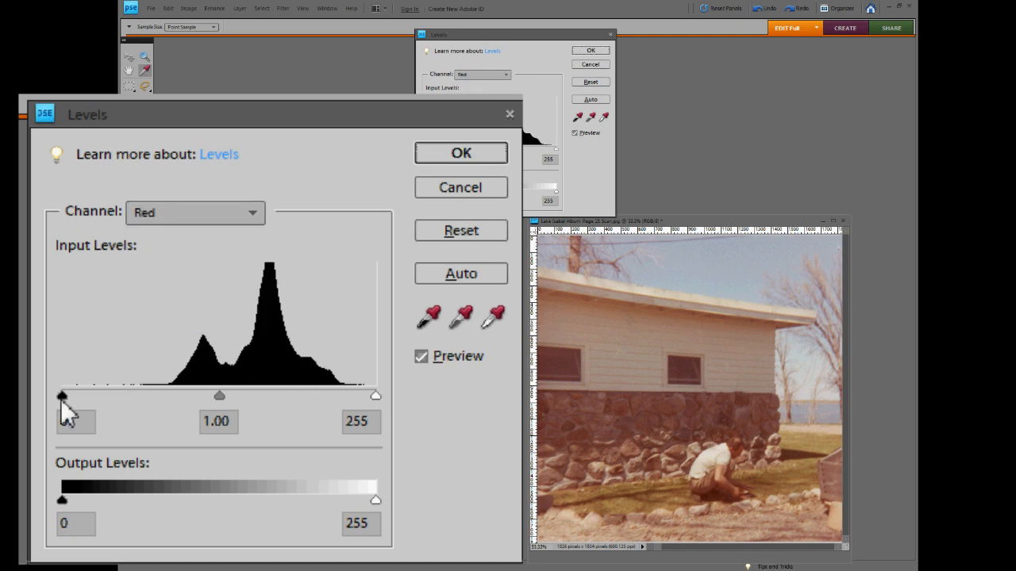
drag(61, 397, 167, 392)
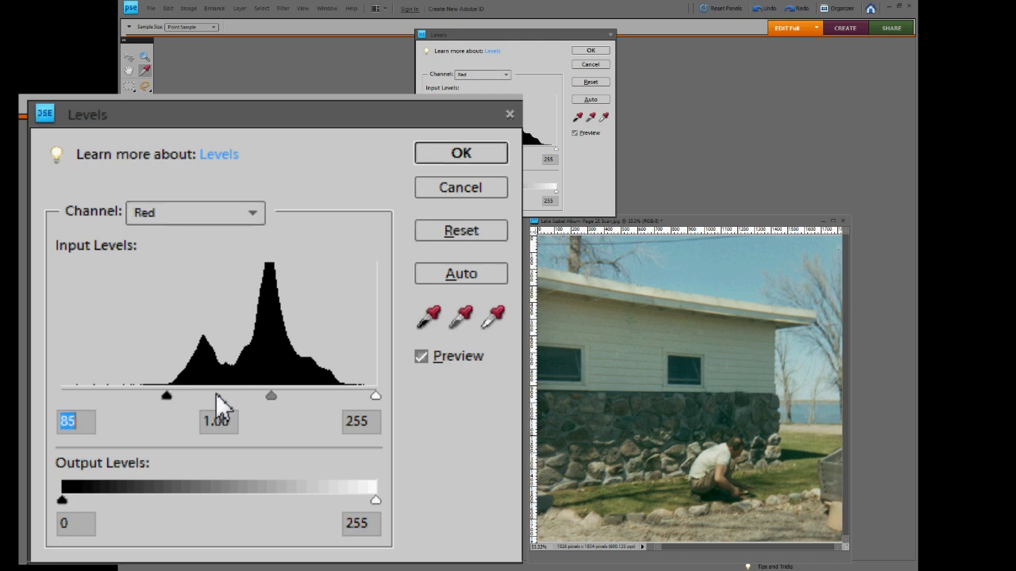
drag(374, 396, 344, 397)
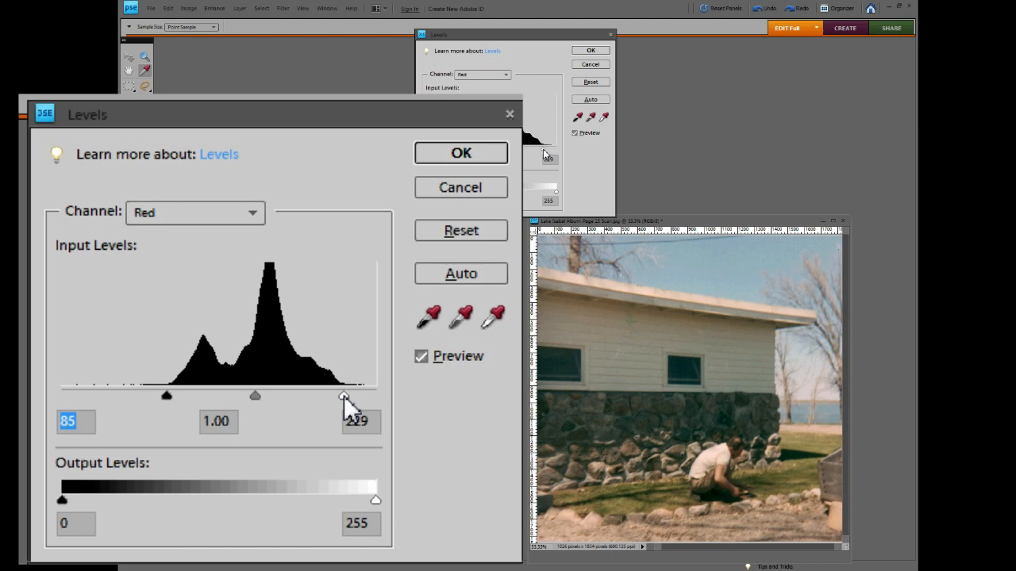
click(344, 395)
Set the green channel's black input level to 31 and its white input level to 220.
click(186, 214)
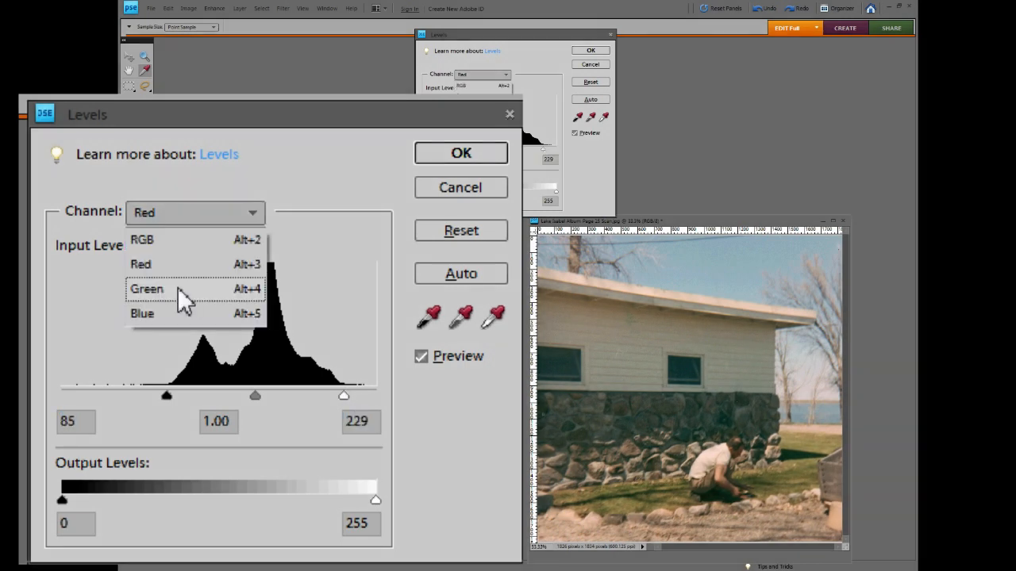
click(178, 289)
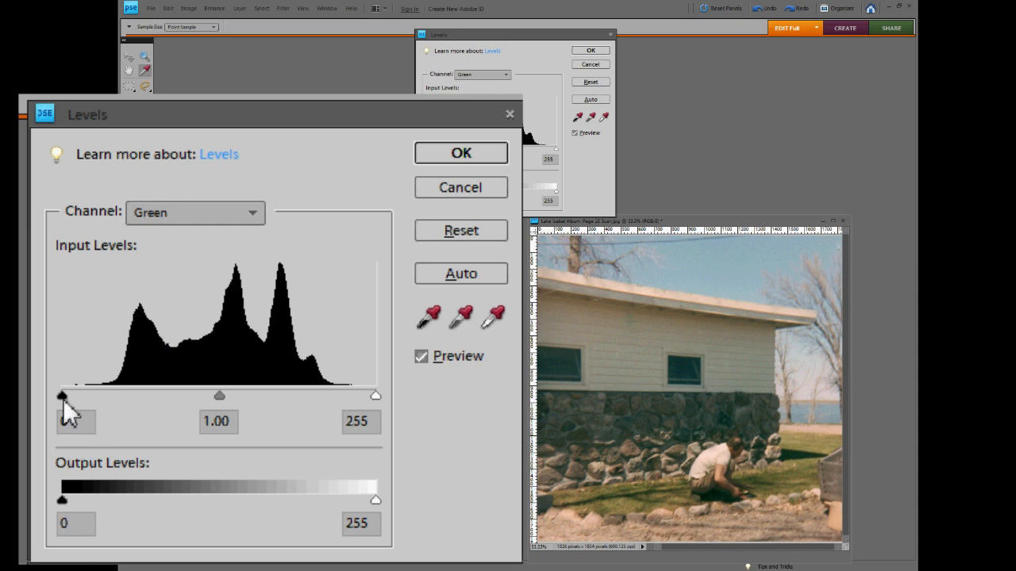
drag(62, 400, 100, 392)
drag(373, 394, 333, 397)
Set the blue channel's input levels to 17 for black and 214 for white, and apply the Levels adjustment.
click(165, 212)
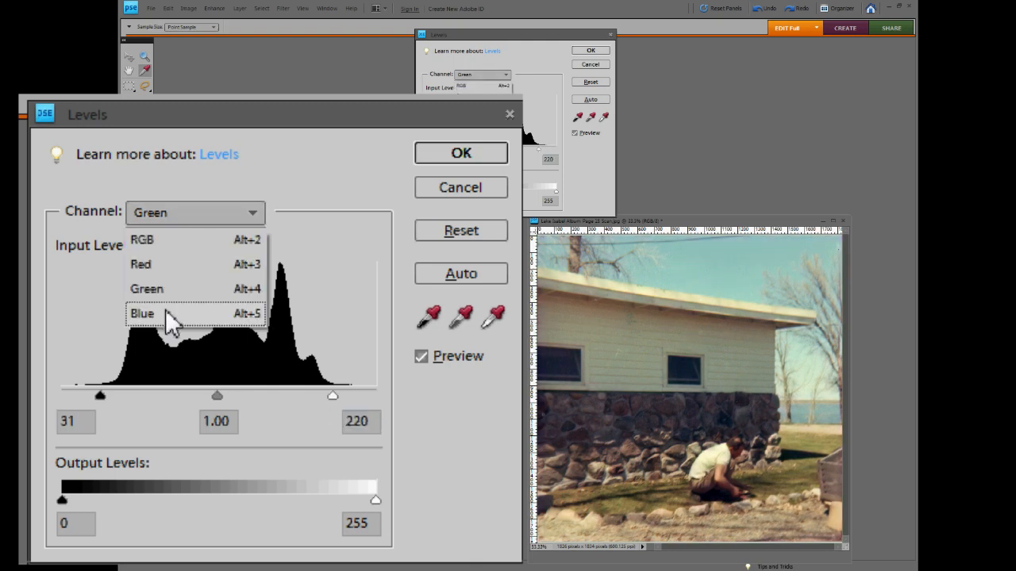
click(165, 313)
drag(63, 396, 83, 395)
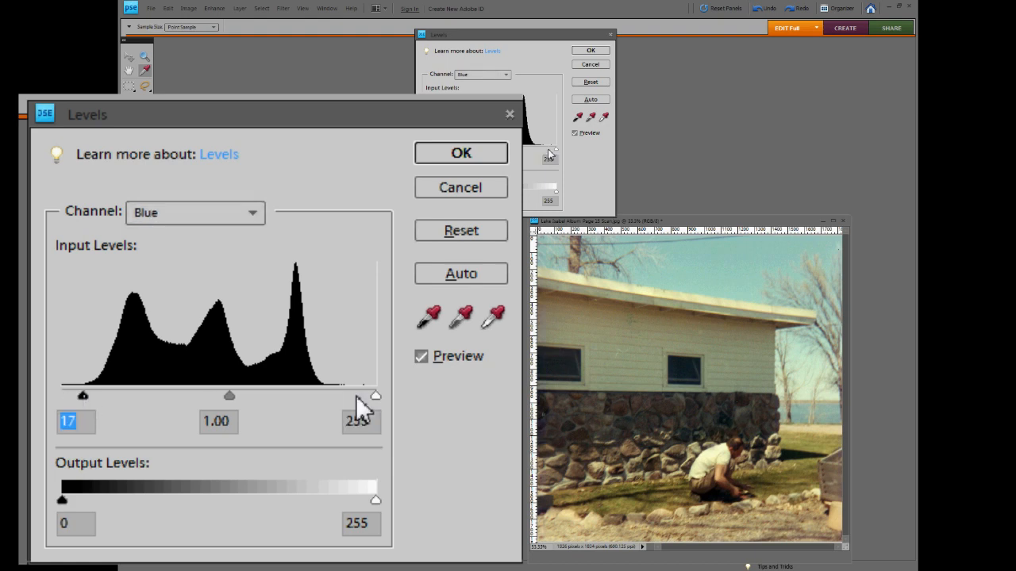
drag(376, 396, 325, 395)
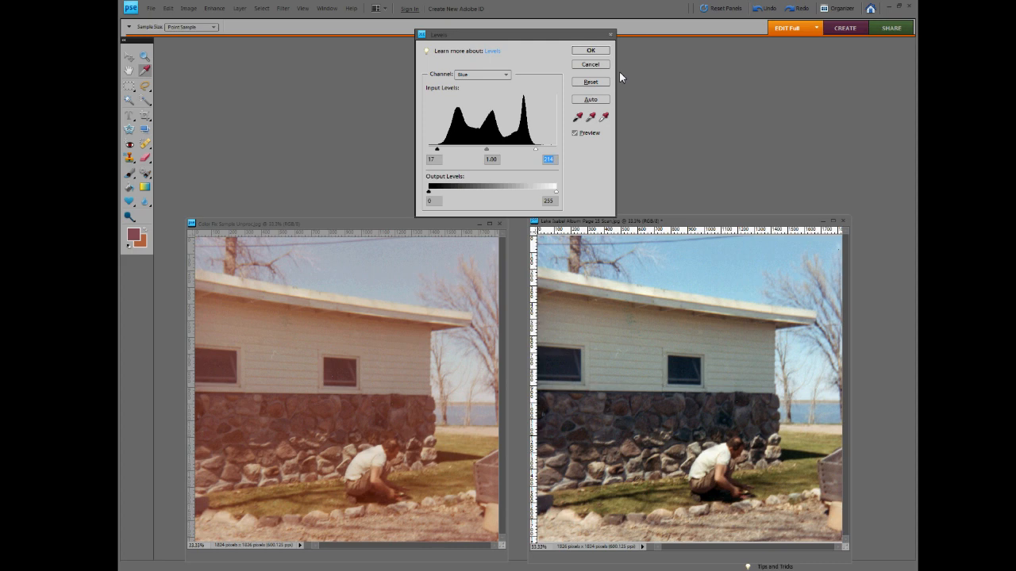
click(593, 55)
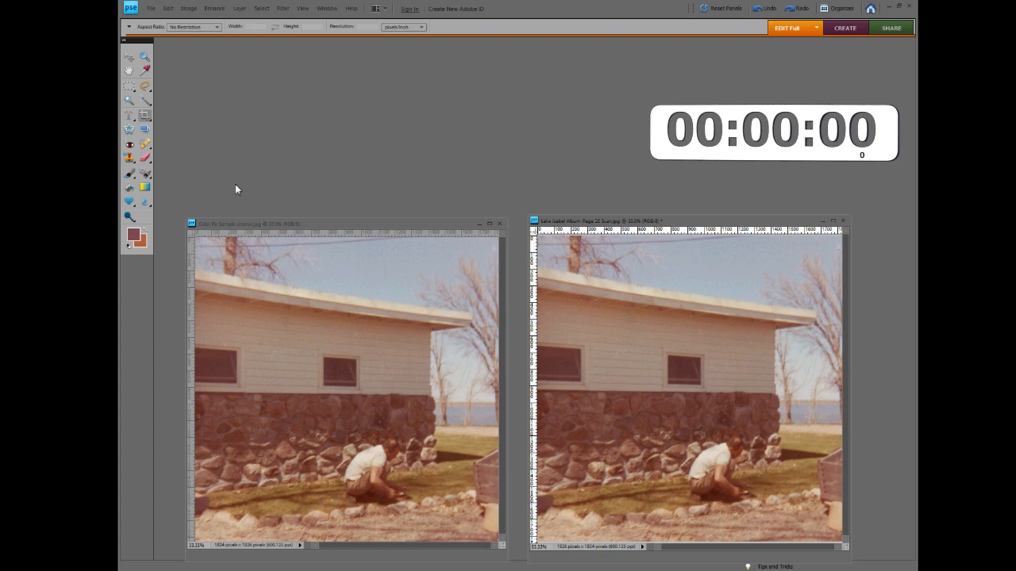
Start a Levels adjustment on the uncorrected Lake Isabel scan, setting the red channel's black input to 85 and white input to 229.
click(215, 9)
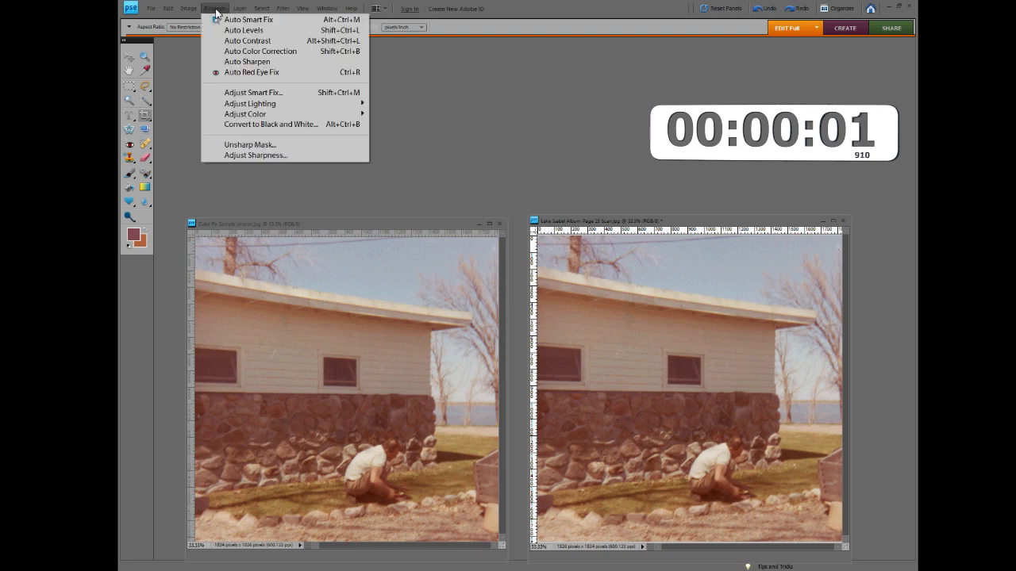
mouse_move(240, 107)
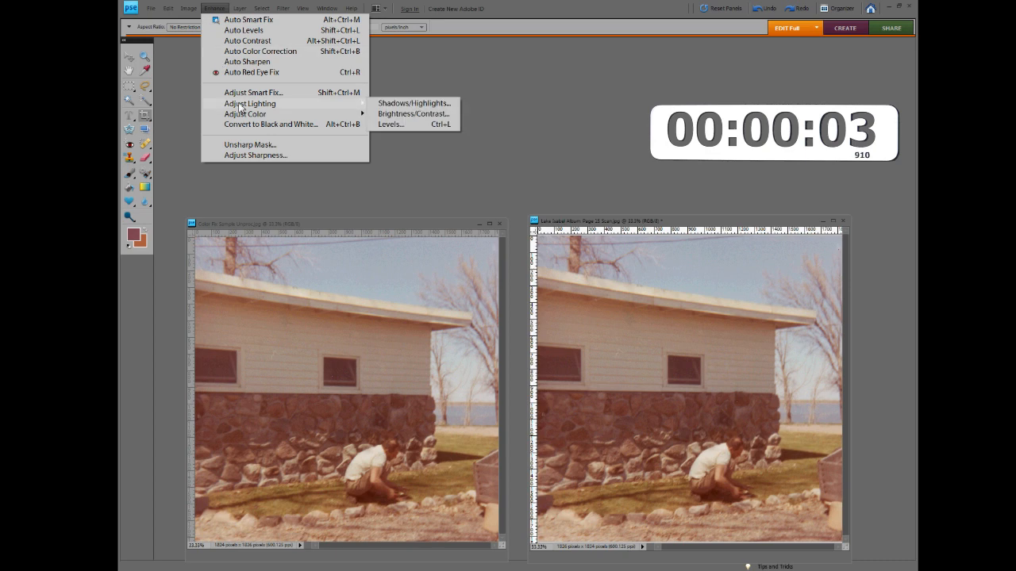
click(389, 125)
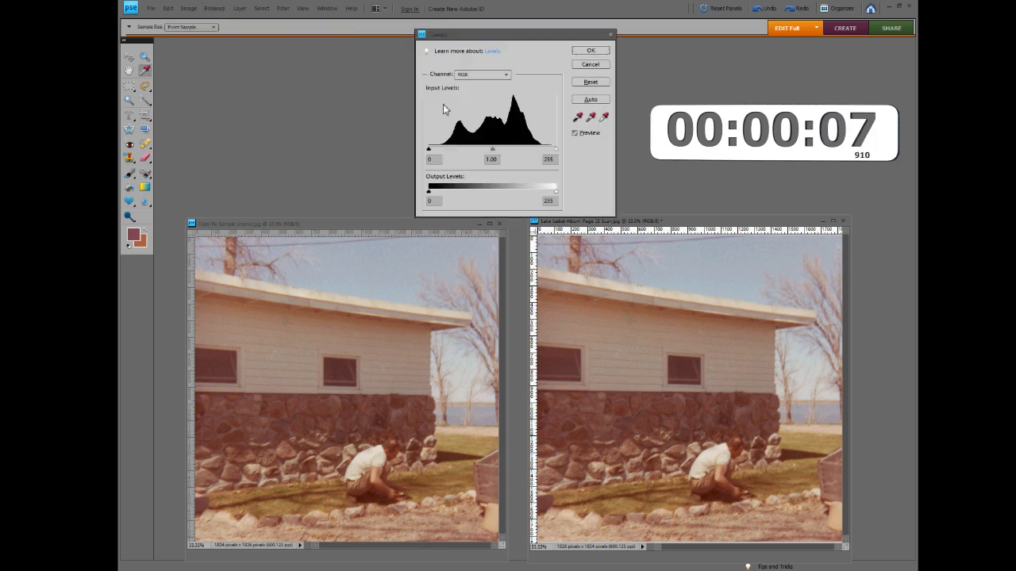
click(471, 75)
click(469, 95)
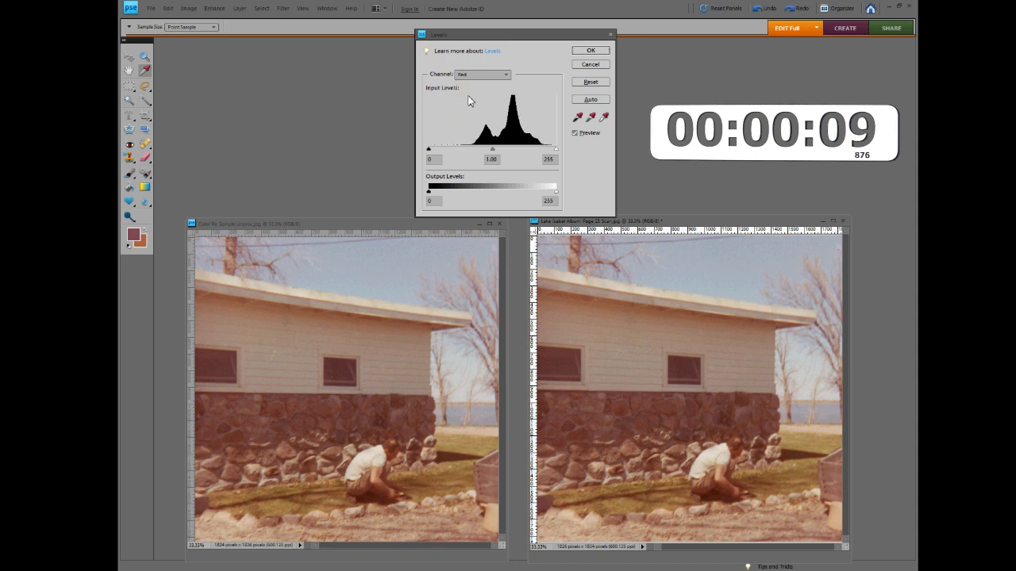
drag(429, 150, 471, 150)
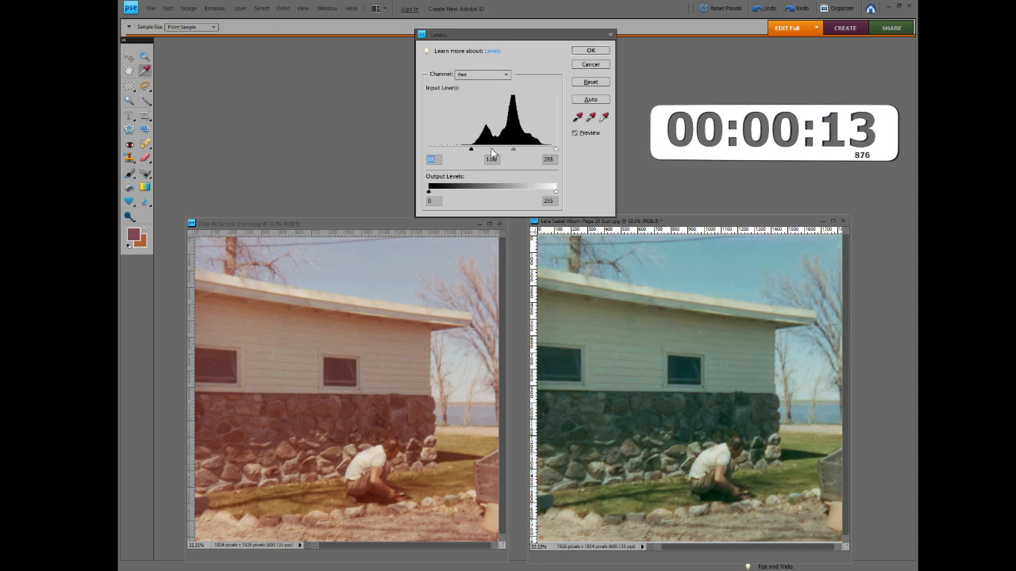
drag(554, 149, 544, 151)
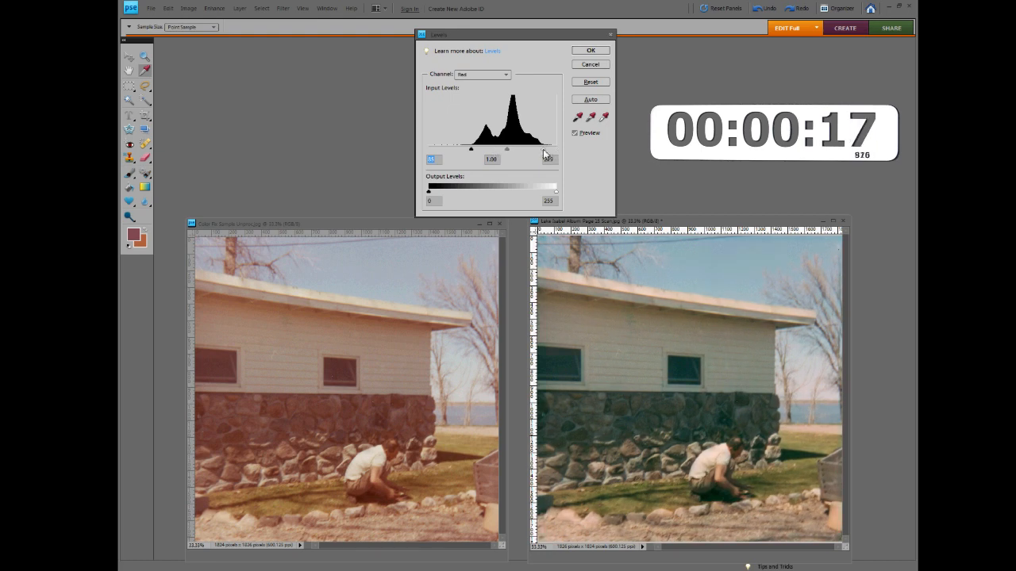
Trim the green channel's input range to 31 for the shadows and 220 for the highlights.
click(481, 76)
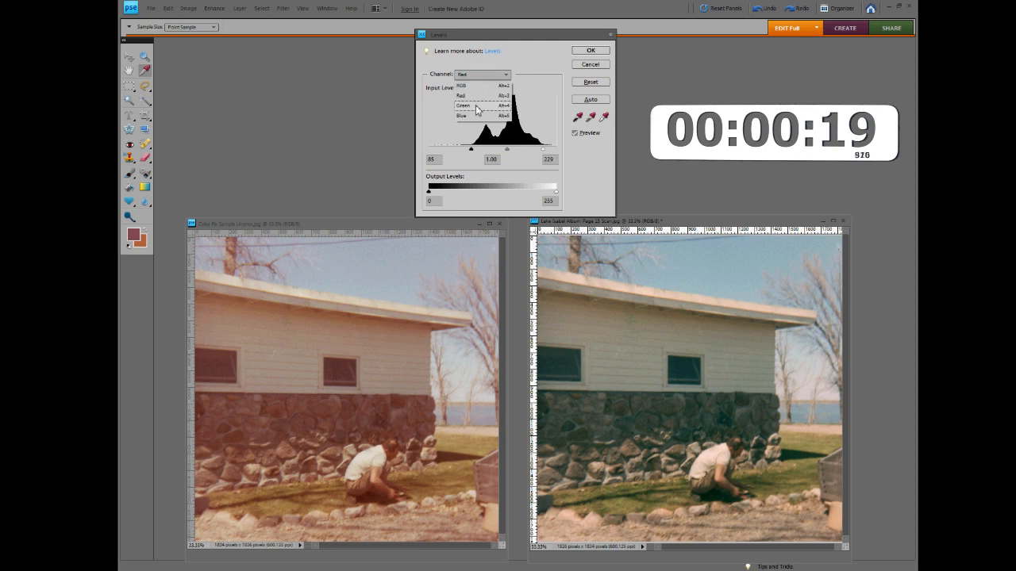
click(476, 107)
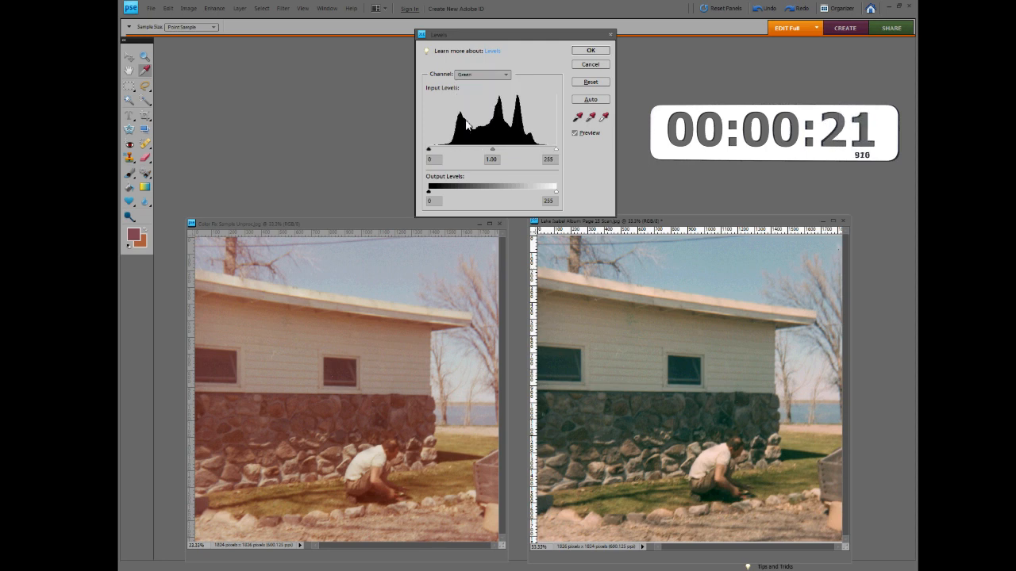
drag(430, 151, 444, 151)
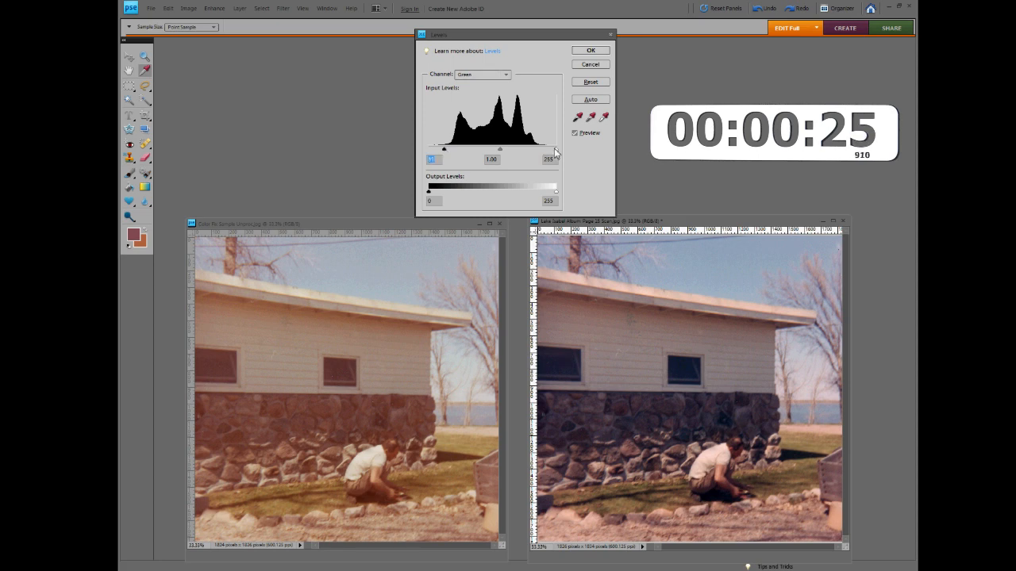
drag(556, 152, 540, 154)
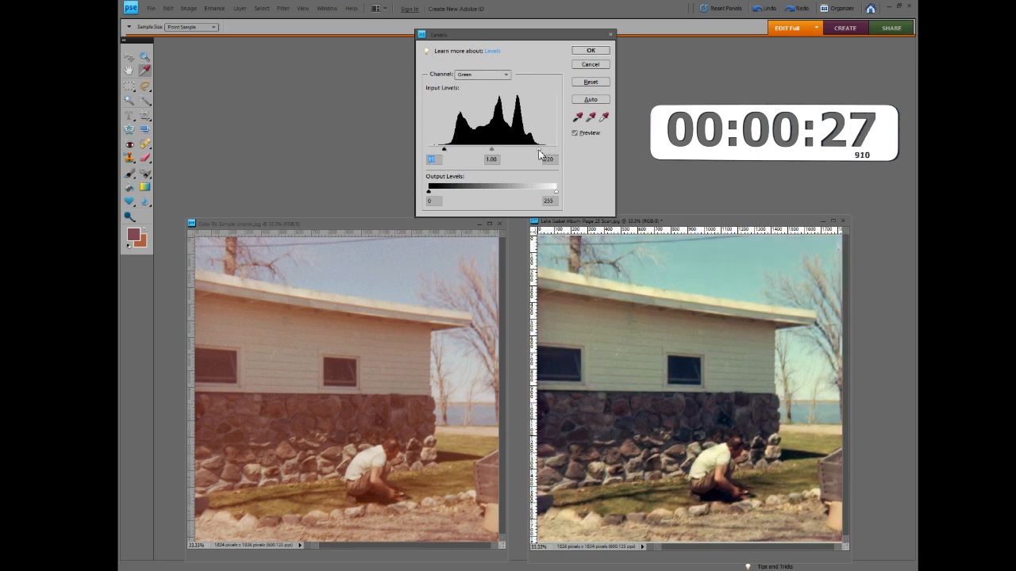
drag(540, 154, 539, 154)
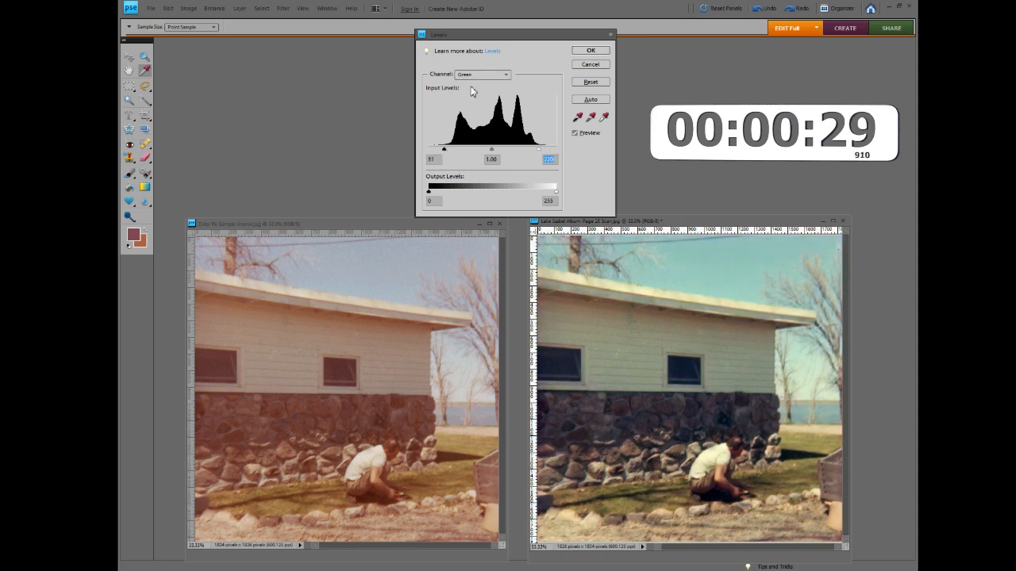
Trim the blue channel's input range to 17 for the shadows and 214 for the highlights, and apply the correction.
click(482, 74)
click(474, 121)
drag(434, 153, 436, 153)
drag(556, 148, 537, 150)
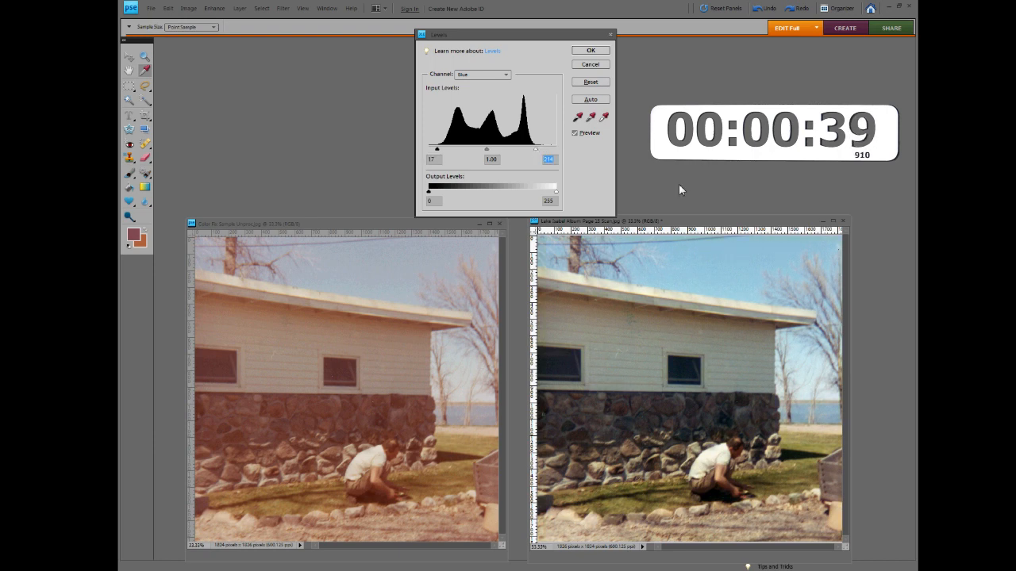
click(593, 53)
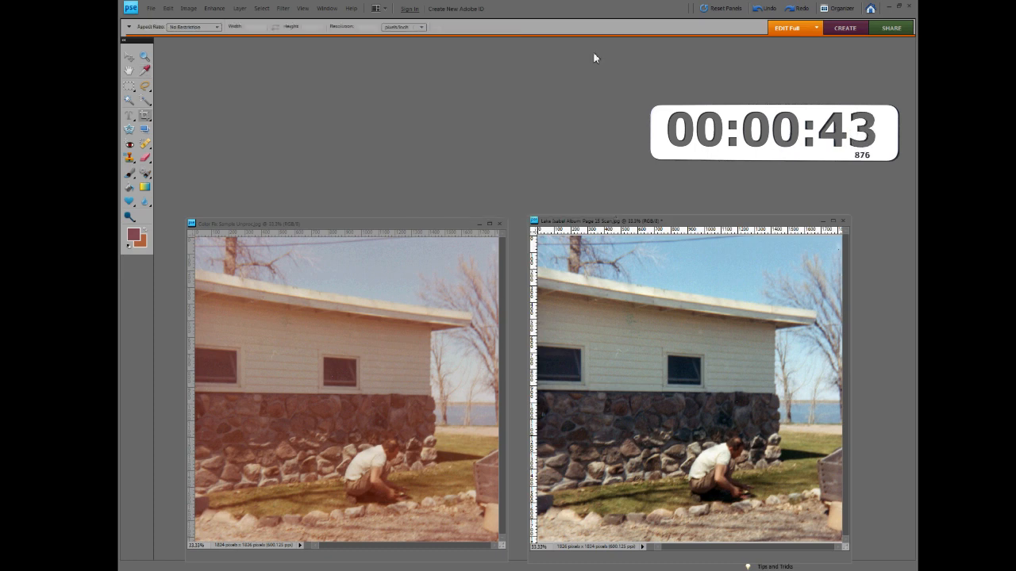